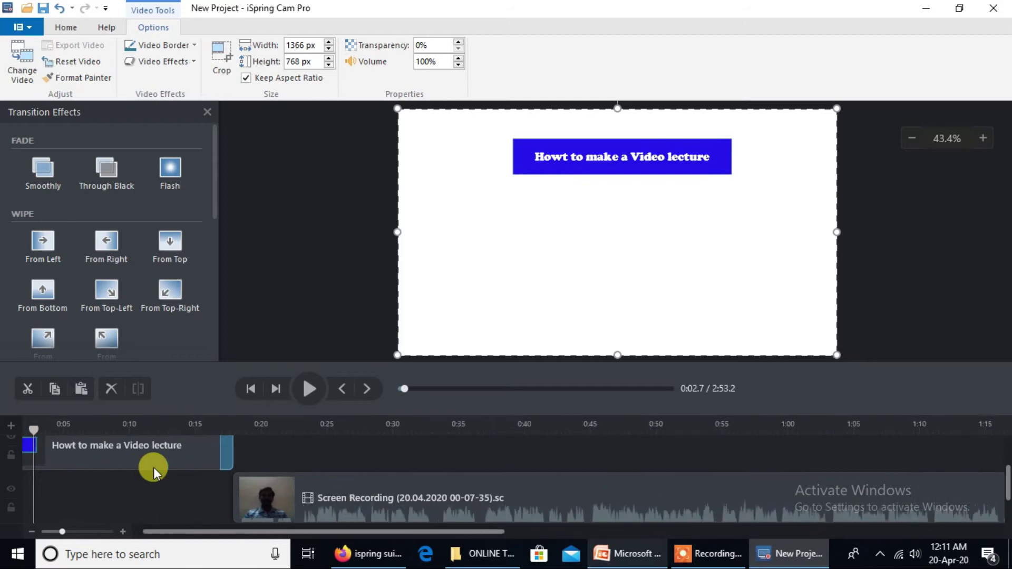
# Lengthen the title clip's opening transition to about 4.3 s and its closing transition to about 8 s.
pyautogui.moveTo(195, 532); pyautogui.dragTo(163, 532)
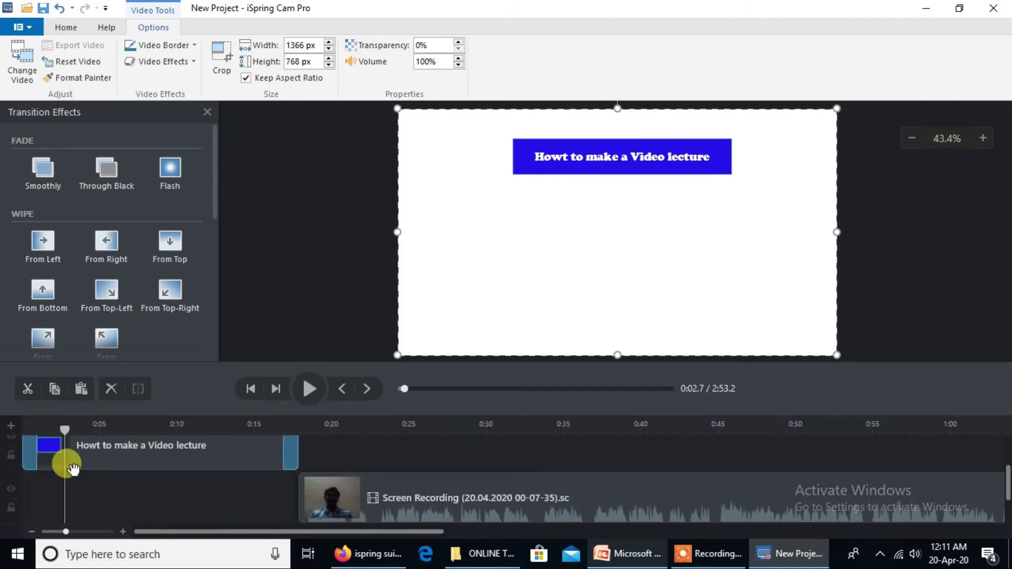
pyautogui.click(28, 454)
pyautogui.moveTo(30, 456); pyautogui.dragTo(109, 458)
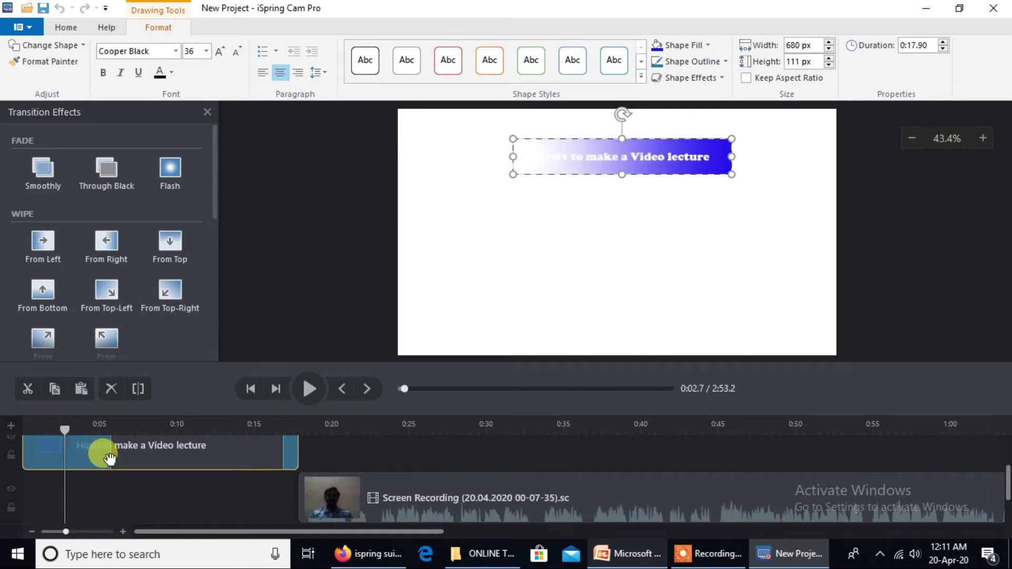
pyautogui.moveTo(280, 453); pyautogui.dragTo(84, 459)
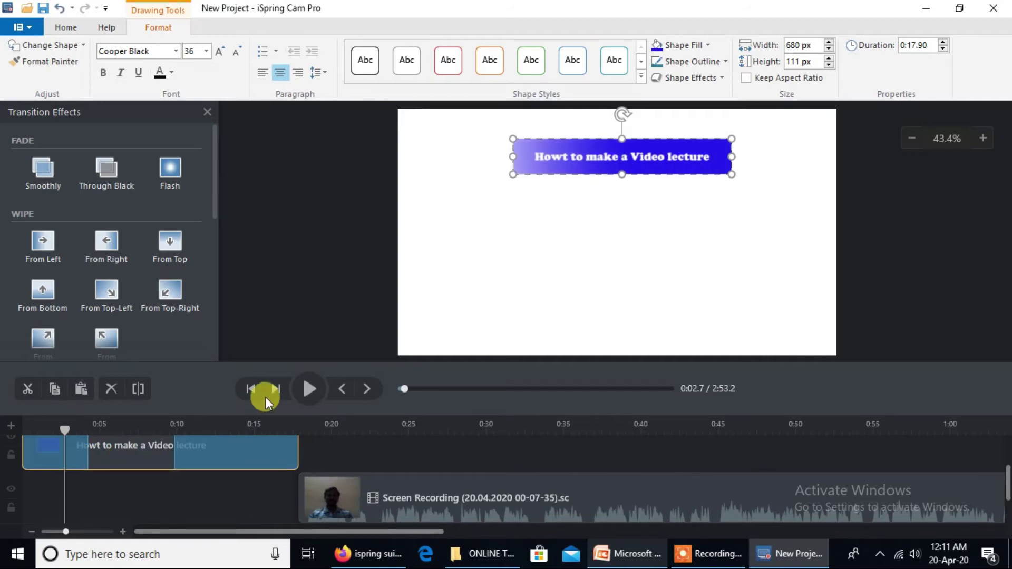
# Play the title clip from the start and scrub back through it to check both transitions.
pyautogui.moveTo(57, 430); pyautogui.dragTo(8, 445)
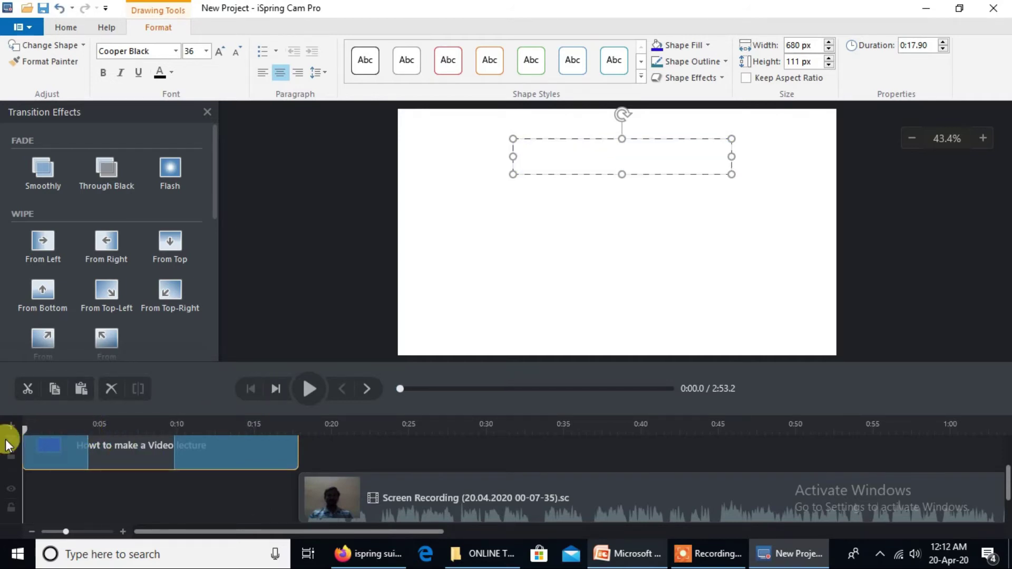
pyautogui.click(310, 390)
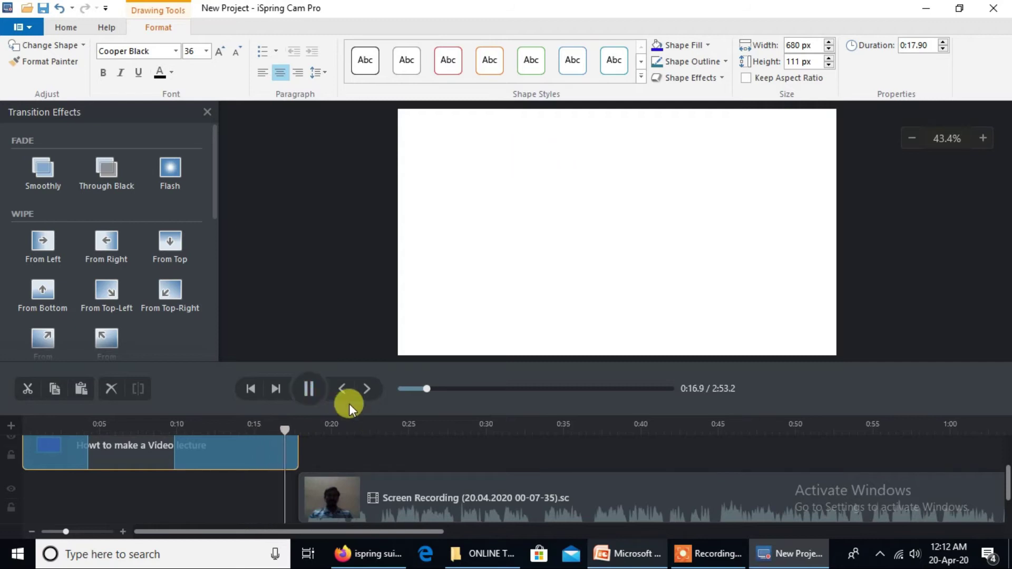
pyautogui.click(315, 384)
pyautogui.click(290, 454)
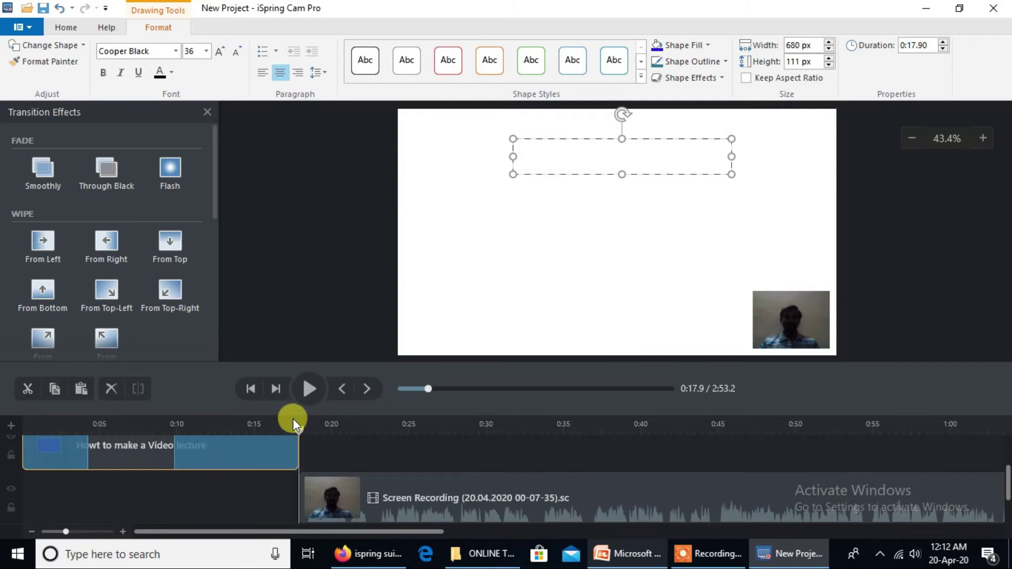
pyautogui.moveTo(285, 429); pyautogui.dragTo(143, 430)
pyautogui.click(223, 434)
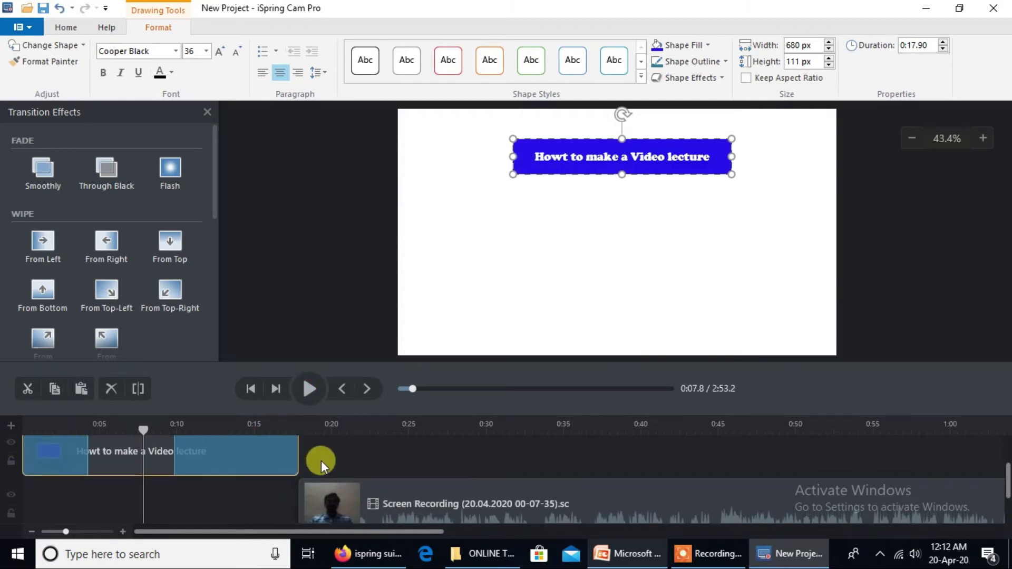
pyautogui.click(284, 452)
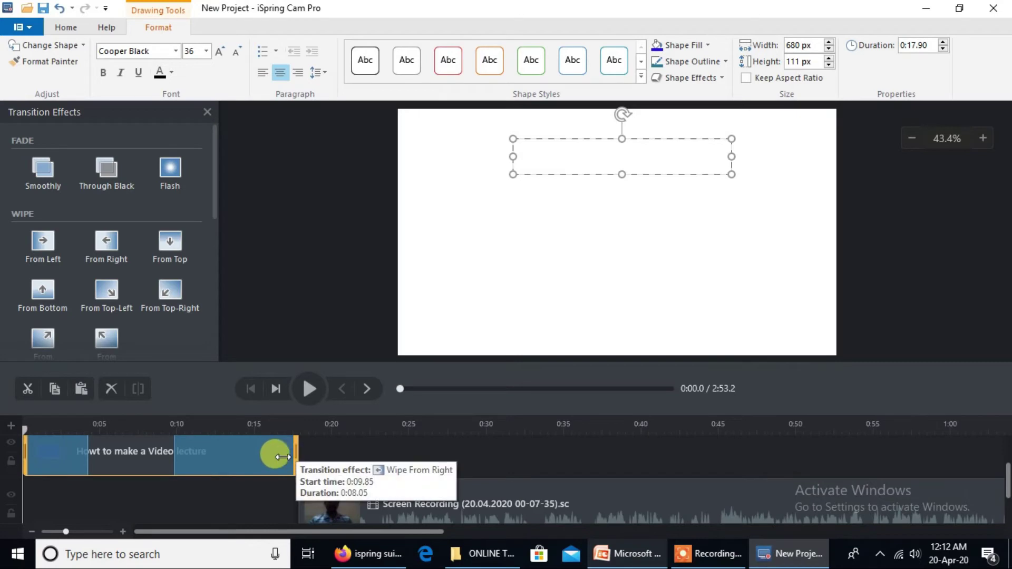
# Shorten the "Howt to make a Video lecture" title clip to 12.35 s and trim its opening and closing wipe transitions.
pyautogui.moveTo(292, 454); pyautogui.dragTo(213, 453)
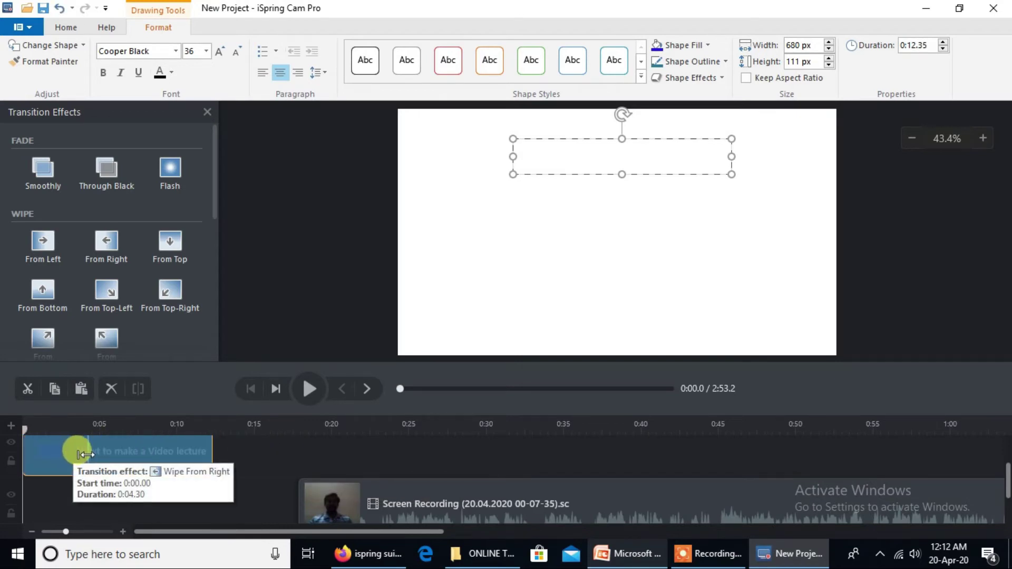
pyautogui.moveTo(81, 452); pyautogui.dragTo(61, 463)
pyautogui.click(172, 463)
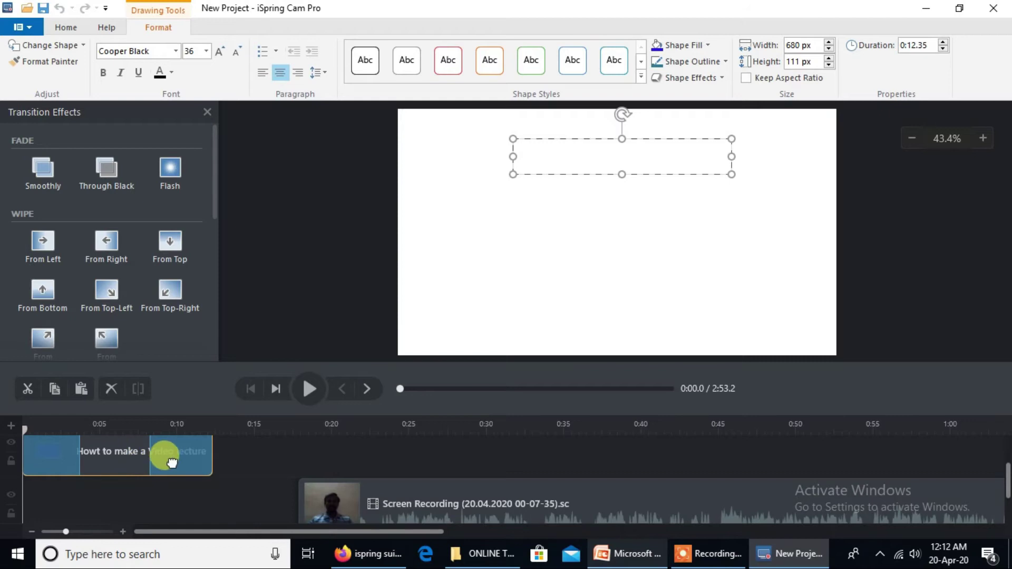
pyautogui.click(306, 389)
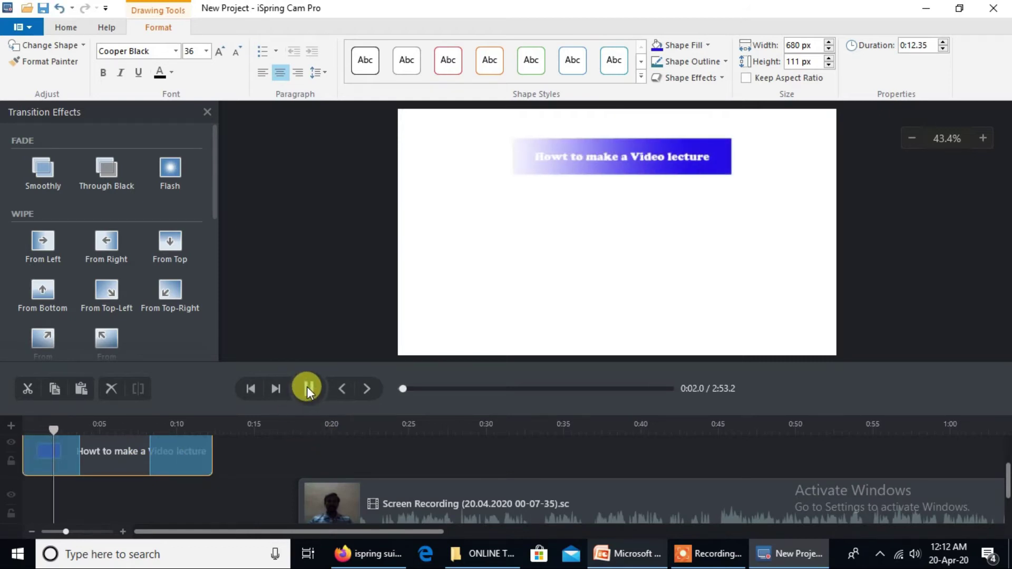
pyautogui.click(308, 389)
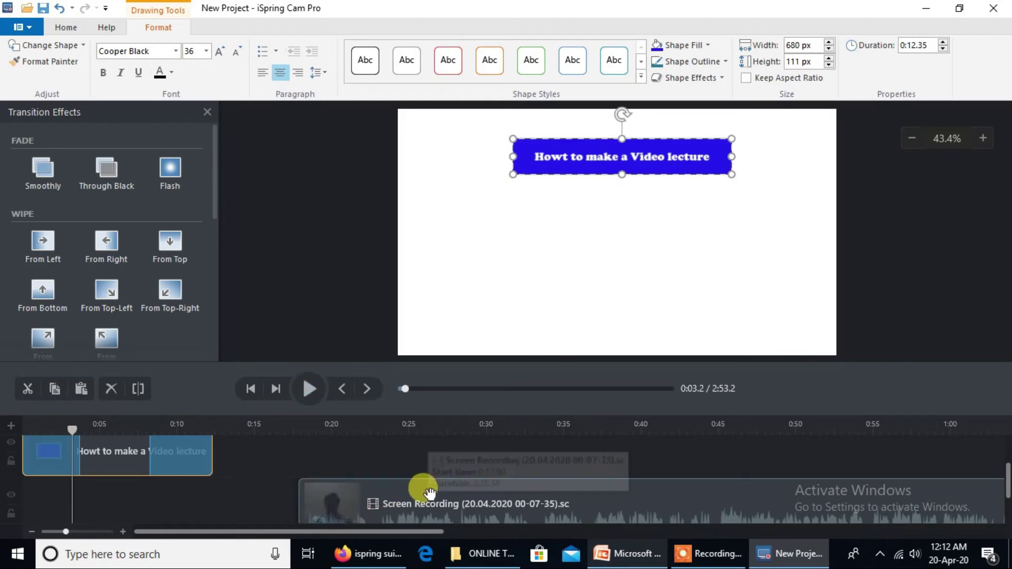
# Move the webcam recording and the screen recording earlier on the timeline so both start where the title clip ends.
pyautogui.moveTo(389, 484); pyautogui.dragTo(301, 488)
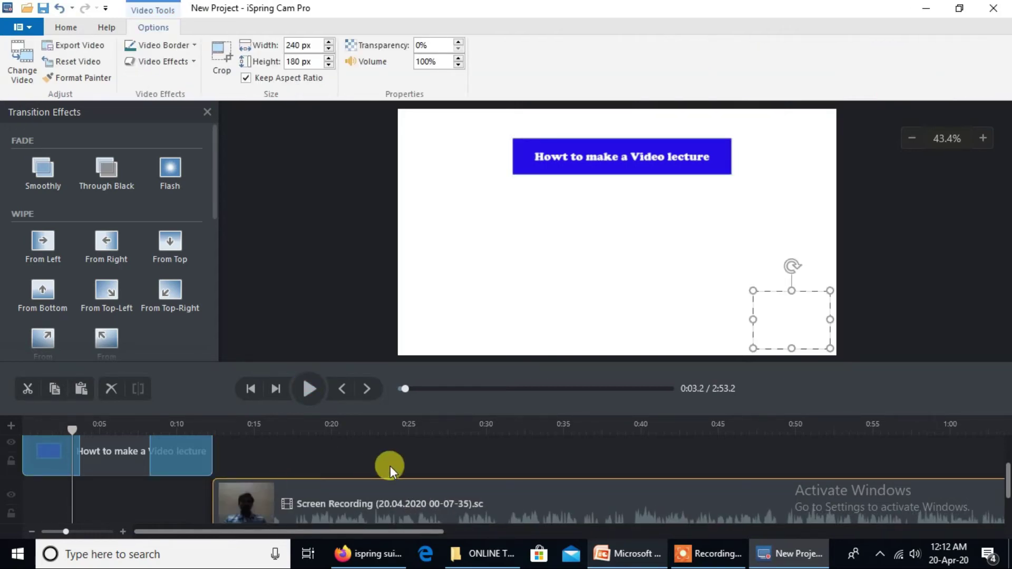
pyautogui.scroll(-1, 424, 503)
pyautogui.moveTo(423, 504); pyautogui.dragTo(389, 503)
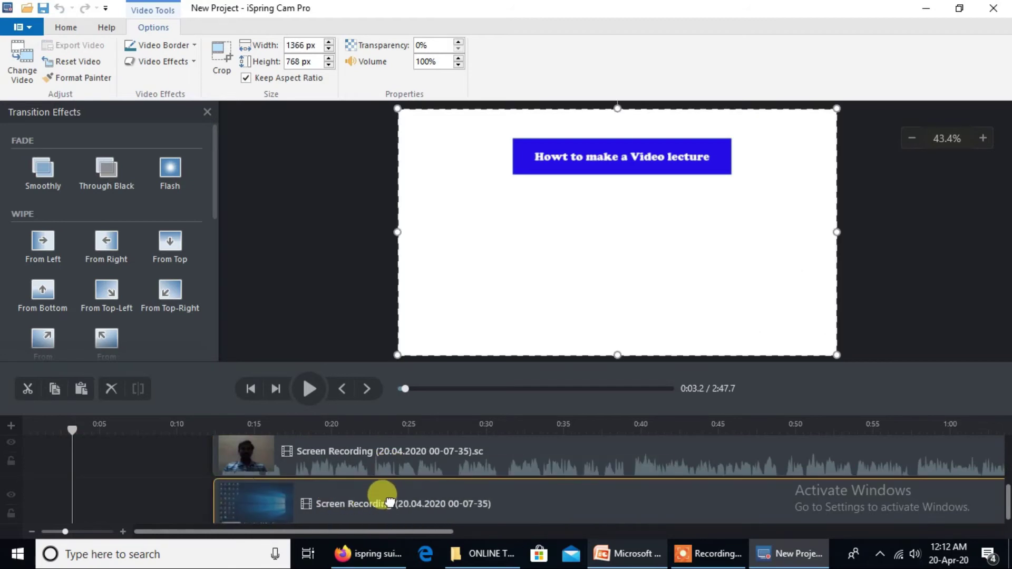
pyautogui.scroll(1, 385, 499)
pyautogui.scroll(-1, 377, 476)
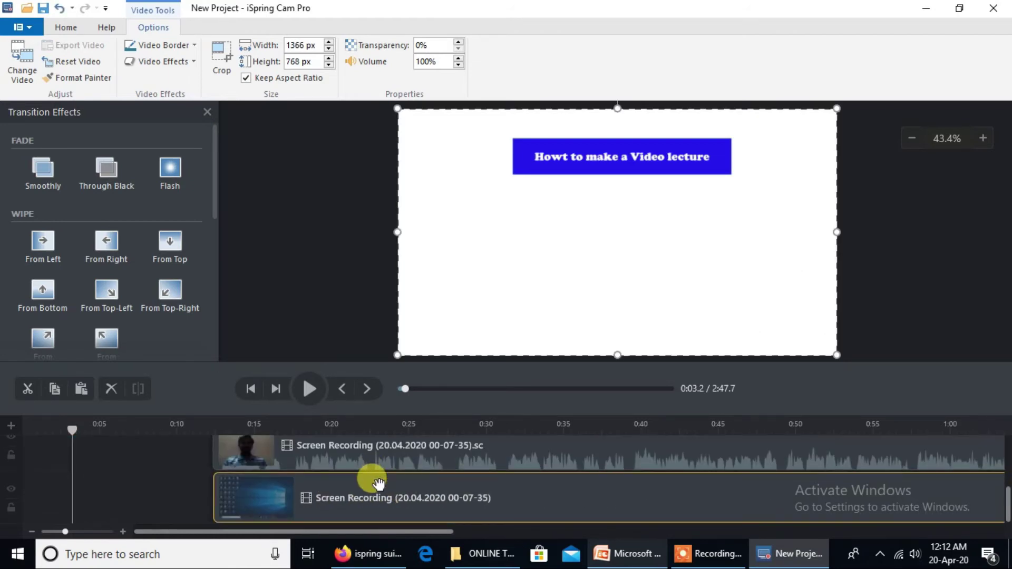
pyautogui.scroll(2, 378, 477)
pyautogui.scroll(-1, 378, 482)
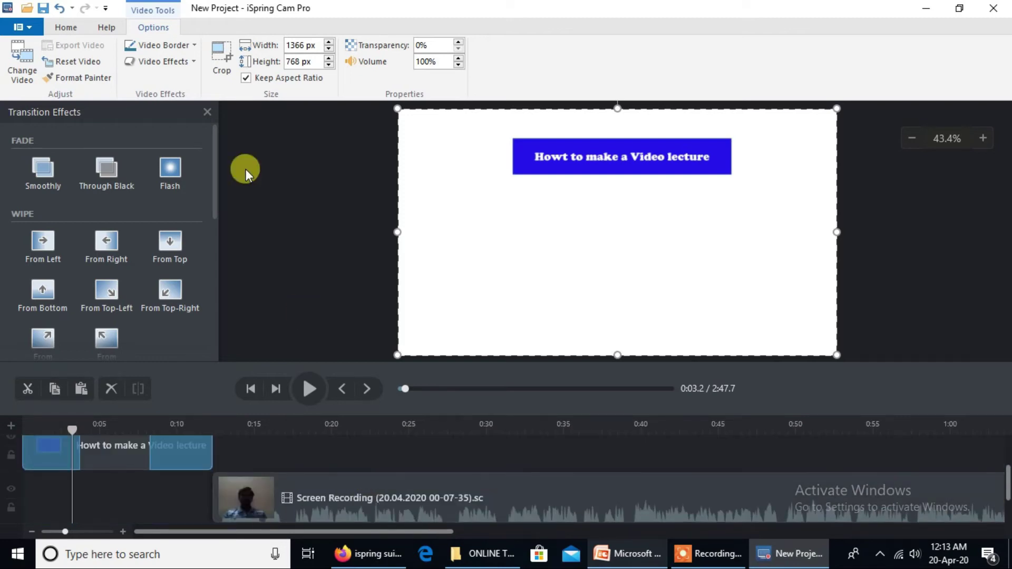
# Switch to Firefox and view Bensound's royalty-free Corporate / Pop music page as a source of background audio.
pyautogui.click(104, 27)
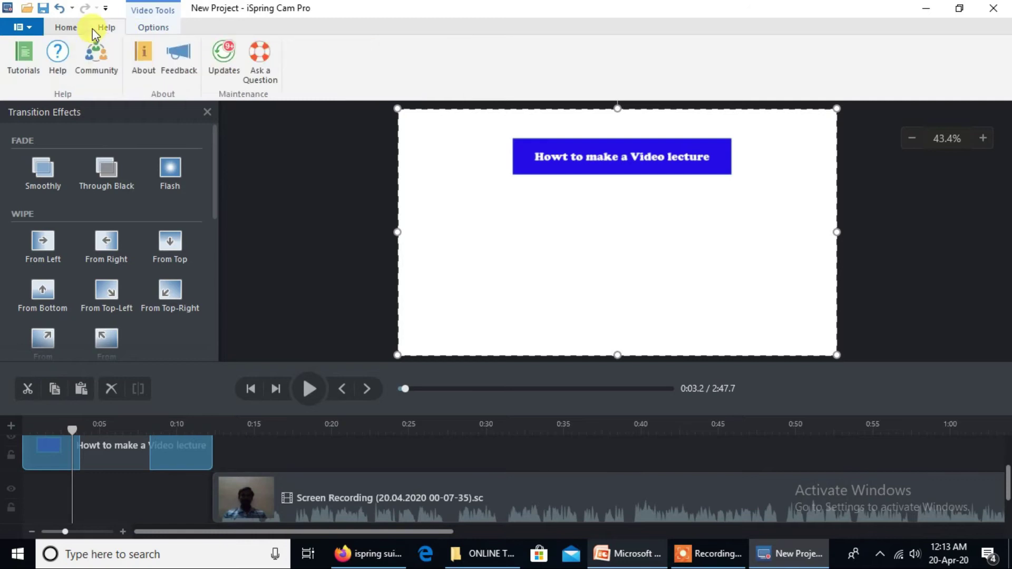
pyautogui.click(138, 30)
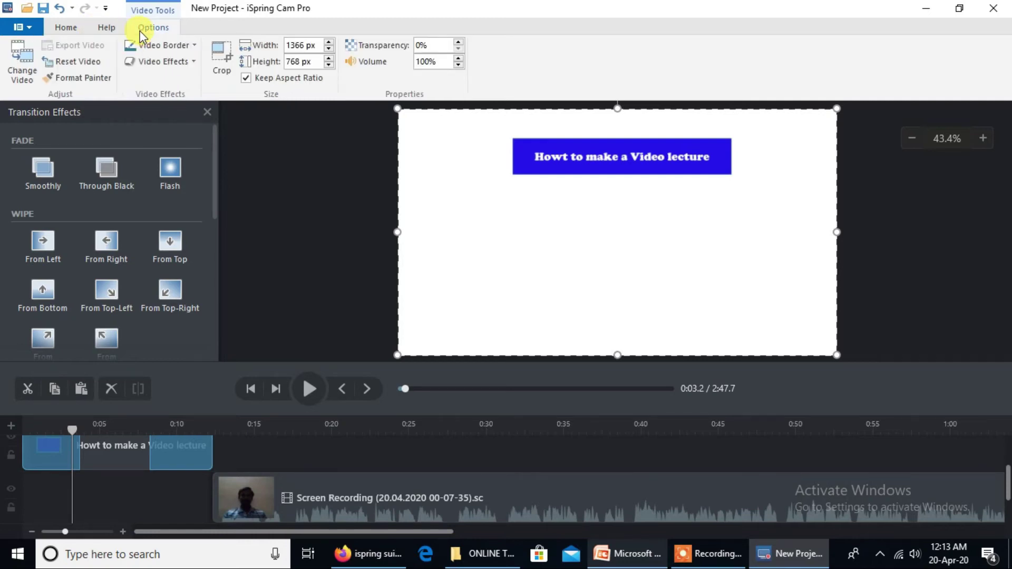
pyautogui.click(60, 28)
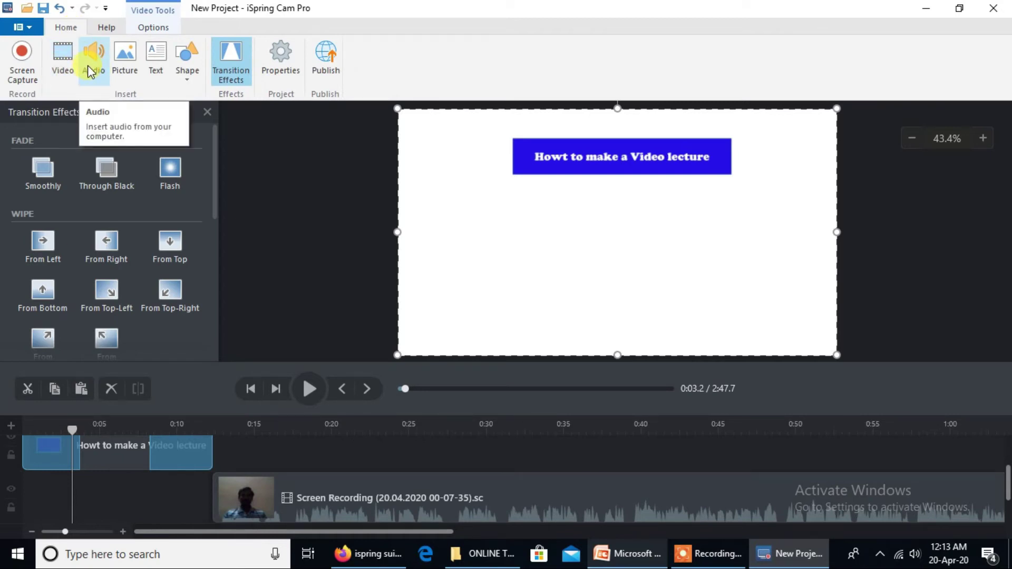
pyautogui.click(357, 562)
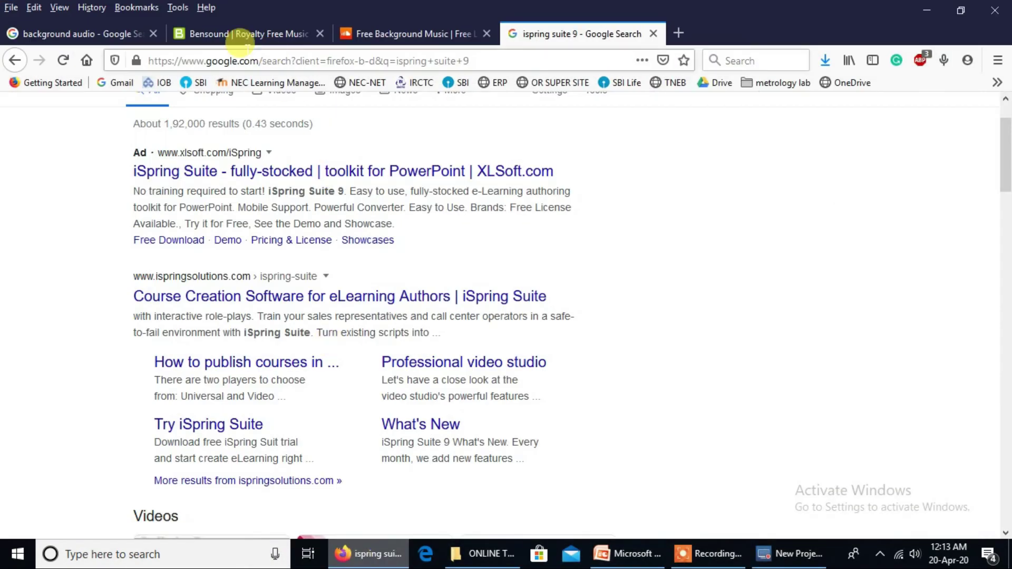
pyautogui.click(246, 24)
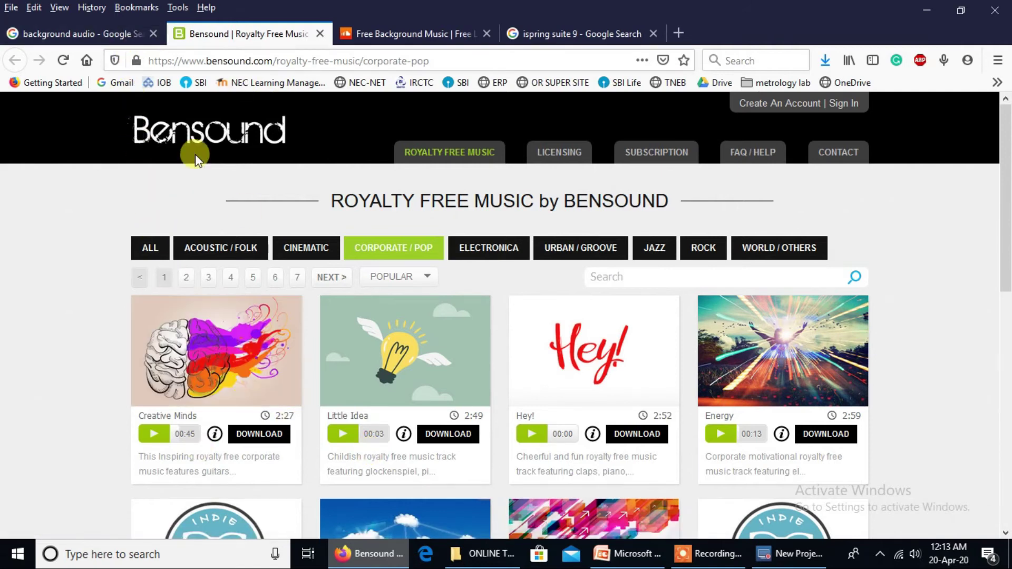
# Return to iSpring Cam Pro and insert the audio file bensound-creativeminds from the Downloads folder.
pyautogui.click(786, 559)
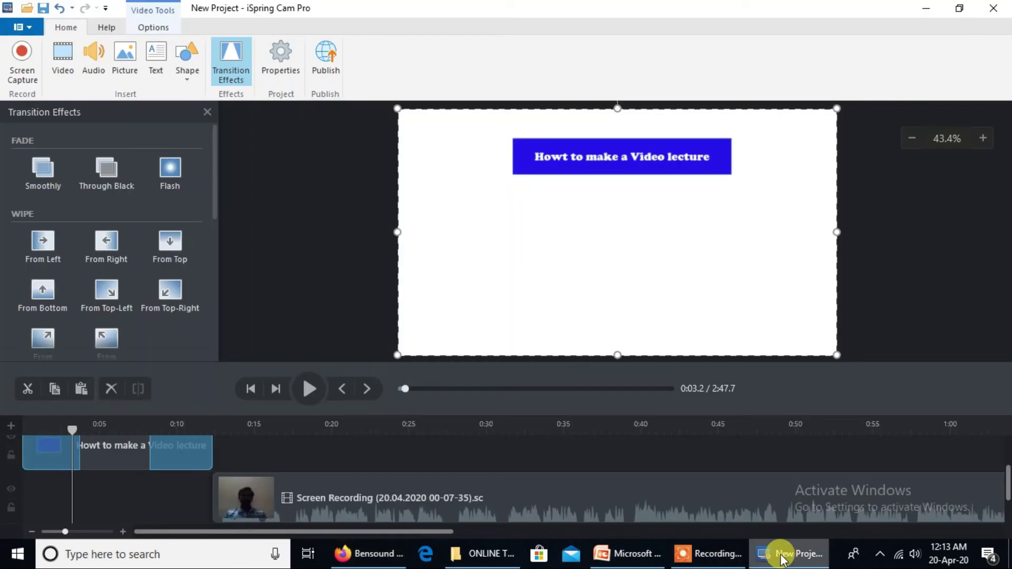
pyautogui.click(96, 63)
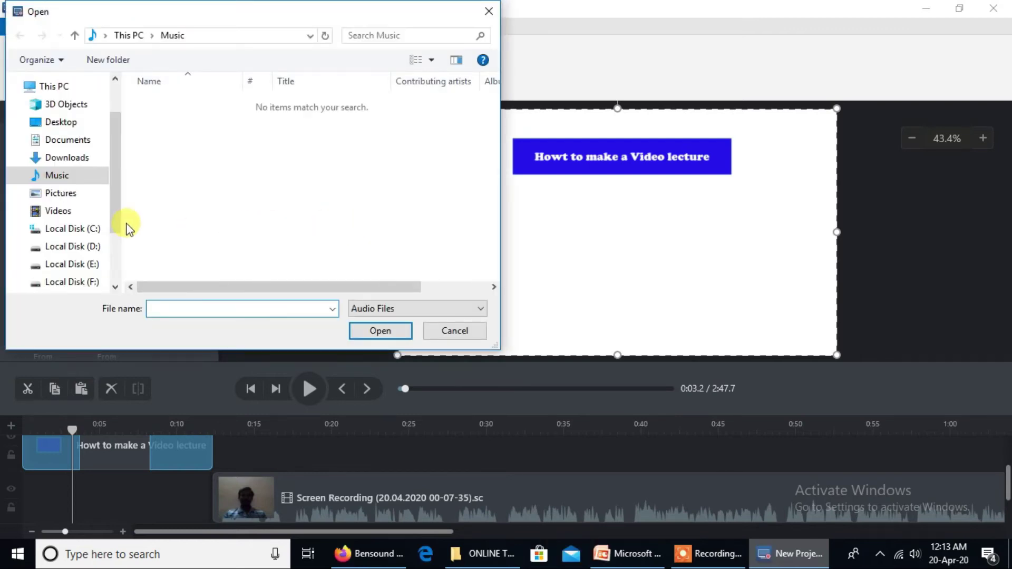
pyautogui.click(79, 158)
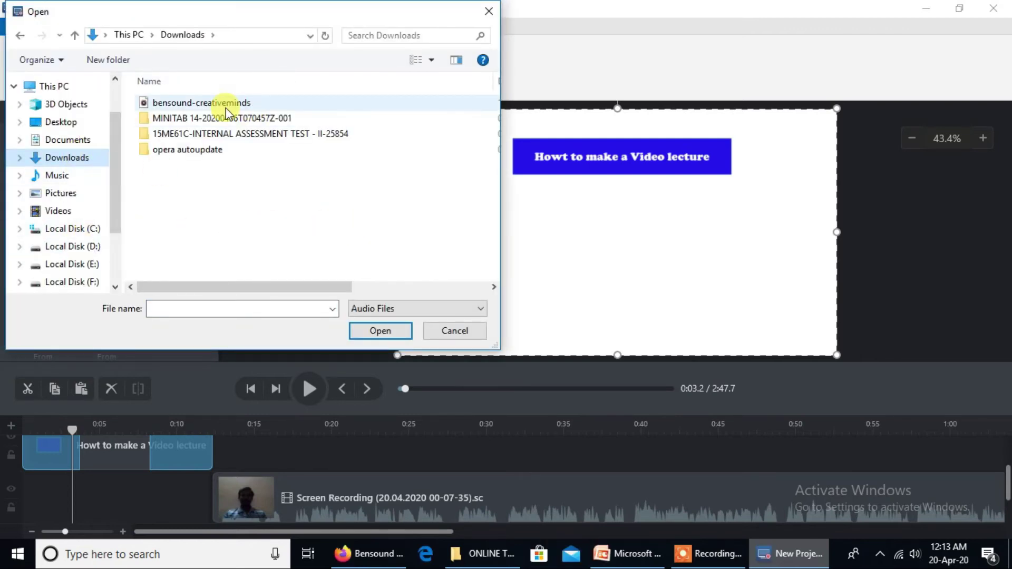
pyautogui.doubleClick(234, 101)
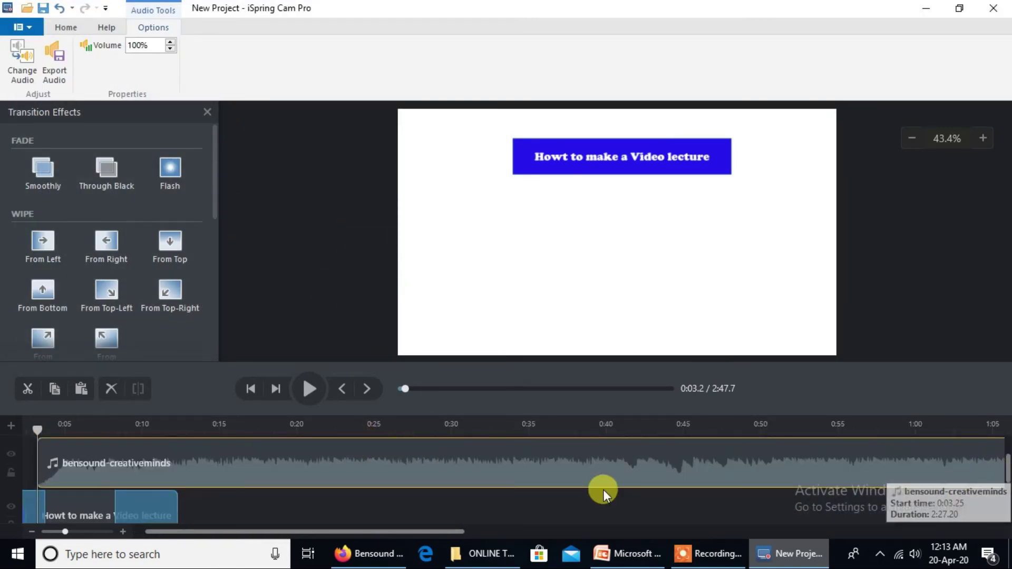
# Trim the end of the bensound-creativeminds clip and align it with the title clip at the beginning of the timeline.
pyautogui.scroll(-3, 590, 480)
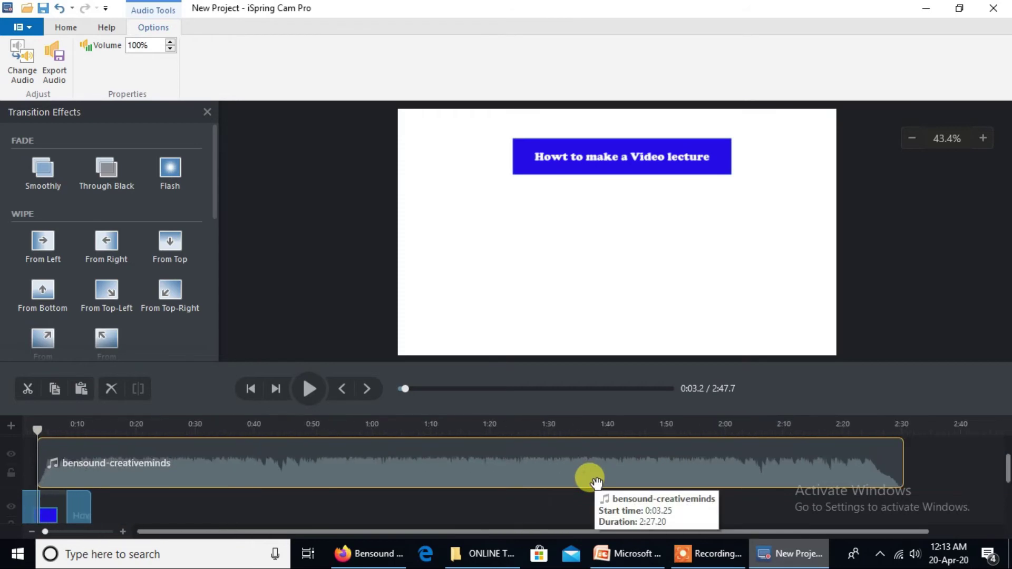
pyautogui.moveTo(903, 469); pyautogui.dragTo(94, 459)
pyautogui.moveTo(42, 435); pyautogui.dragTo(36, 435)
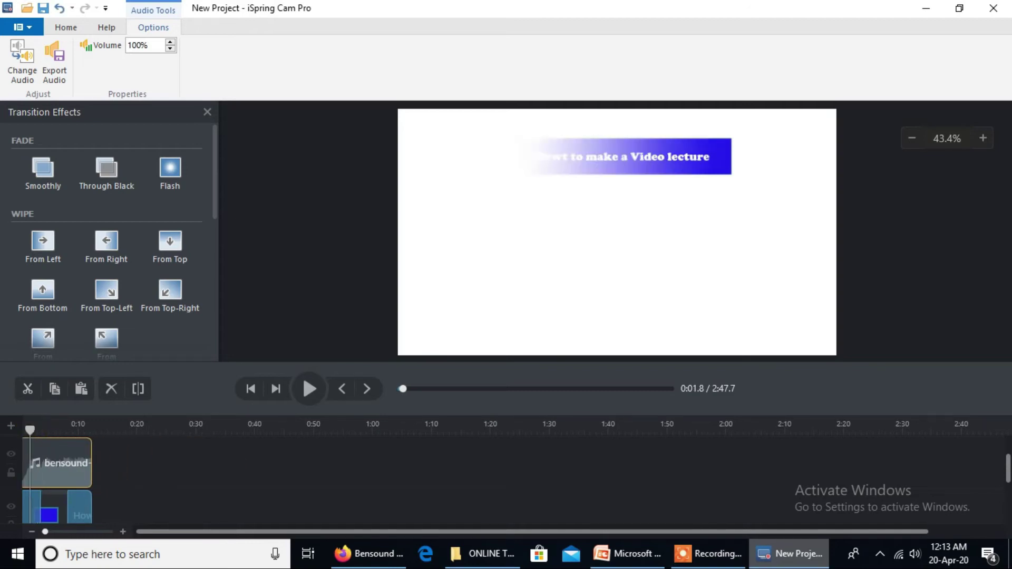
pyautogui.click(305, 391)
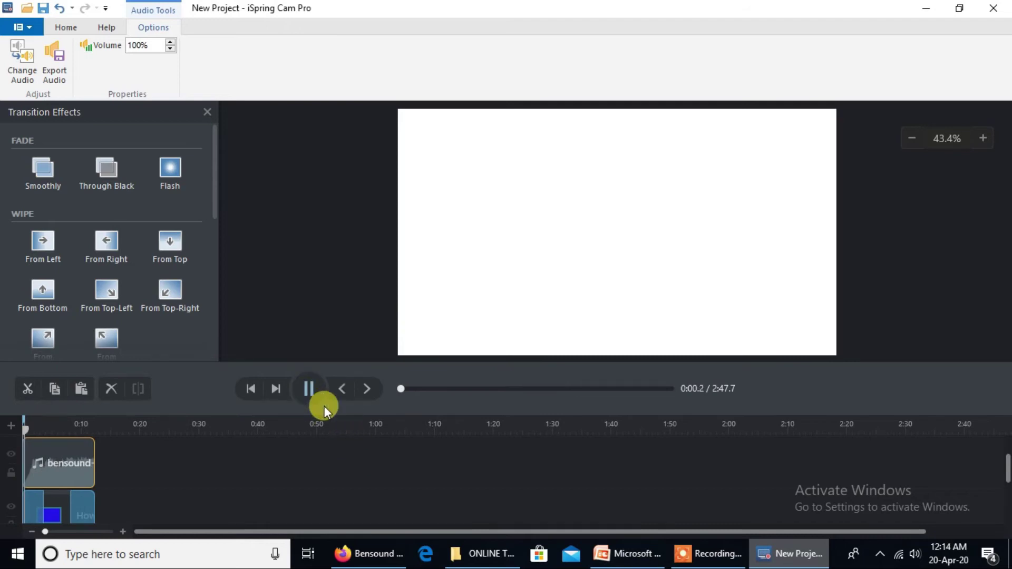
pyautogui.click(312, 387)
pyautogui.click(314, 384)
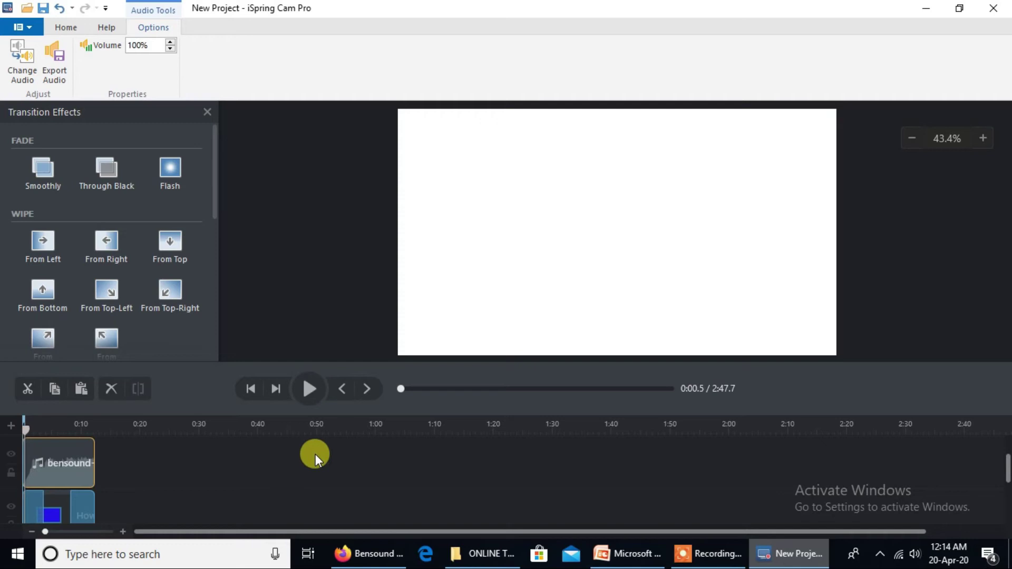
pyautogui.scroll(2, 259, 473)
pyautogui.scroll(2, 260, 471)
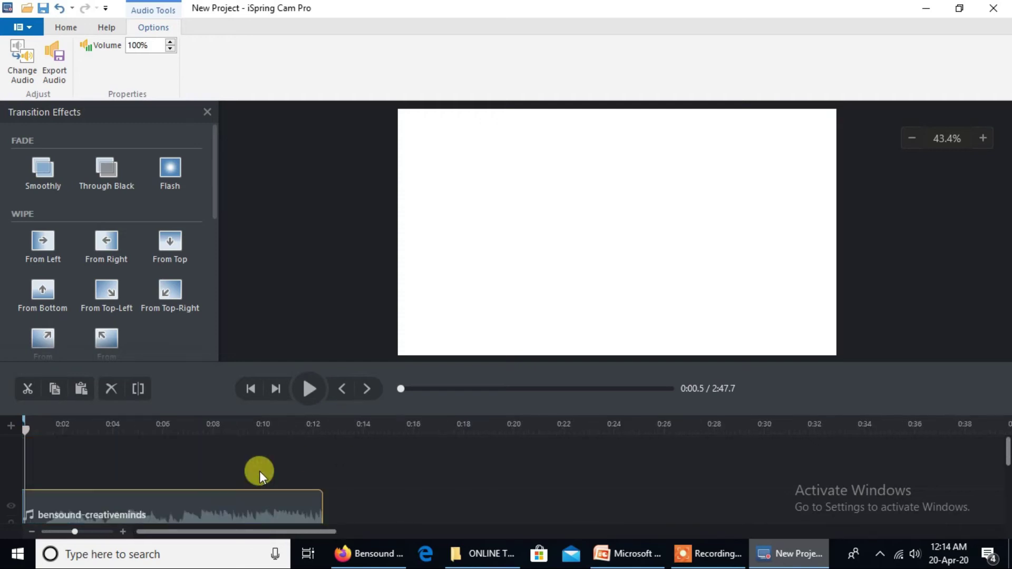
pyautogui.moveTo(72, 422); pyautogui.dragTo(172, 448)
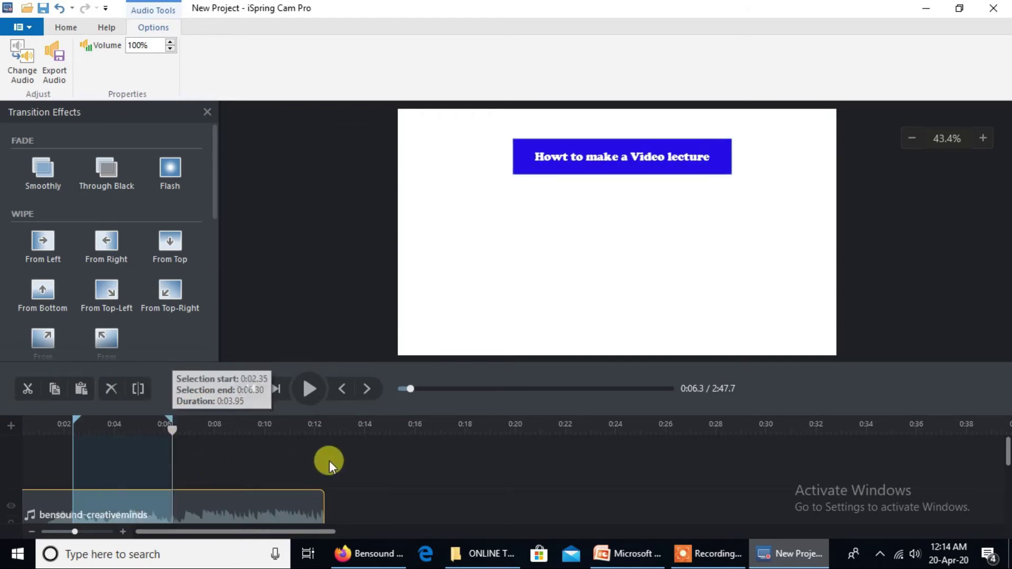
pyautogui.scroll(-1, 329, 461)
pyautogui.click(394, 456)
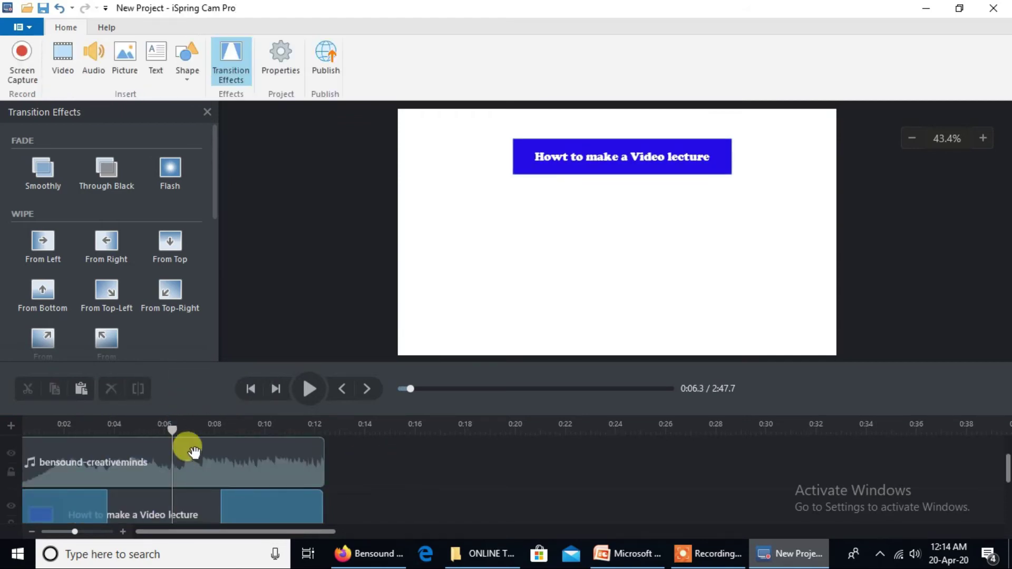
# Play the project from the start into the screen recording to check the title's background music.
pyautogui.scroll(1, 193, 452)
pyautogui.moveTo(172, 426); pyautogui.dragTo(24, 426)
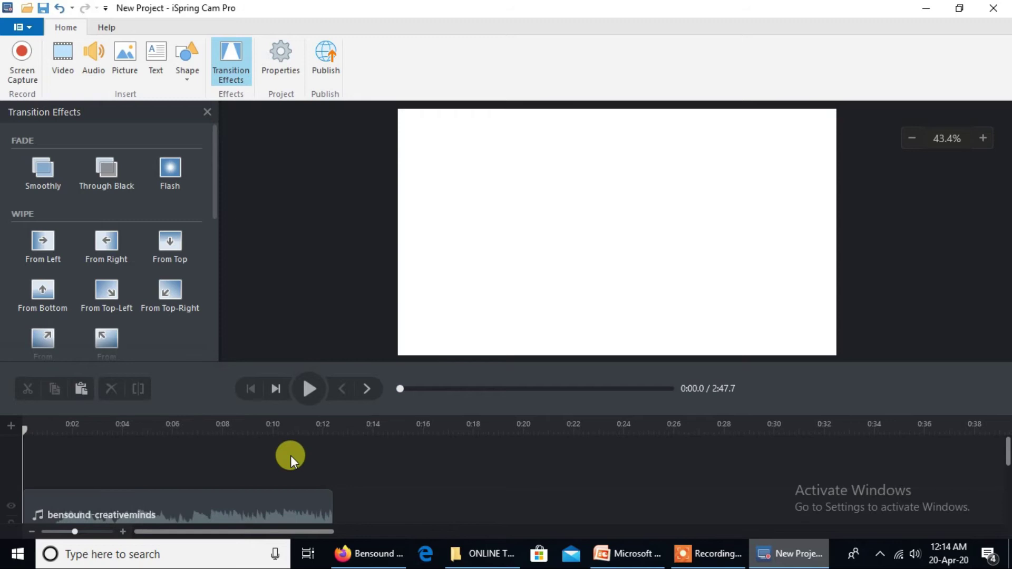
pyautogui.click(311, 390)
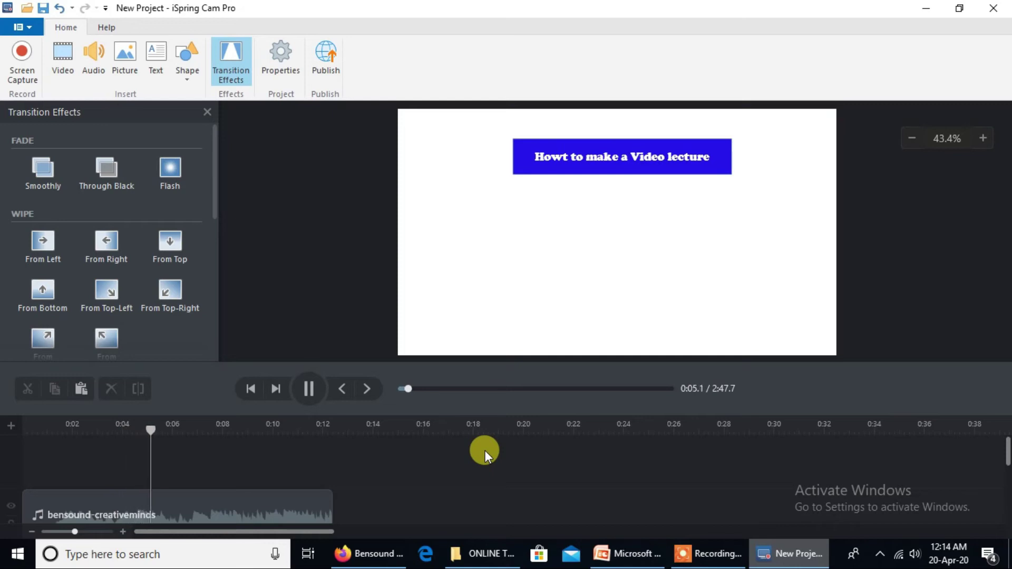
pyautogui.scroll(-1, 485, 450)
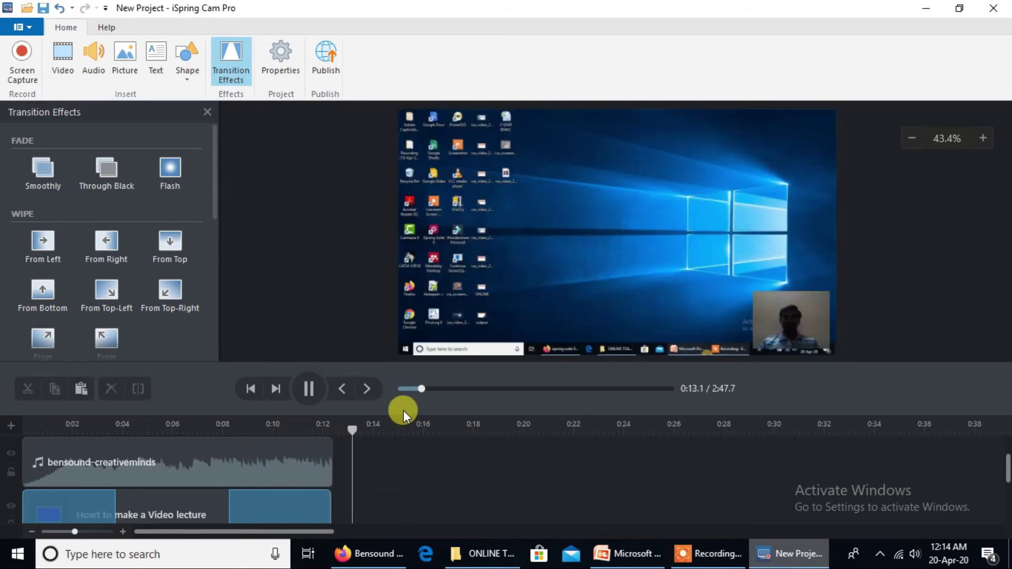
# Pause the playback and examine how the music, title, webcam and screen recording clips are stacked in the timeline.
pyautogui.click(310, 389)
pyautogui.scroll(-2, 554, 493)
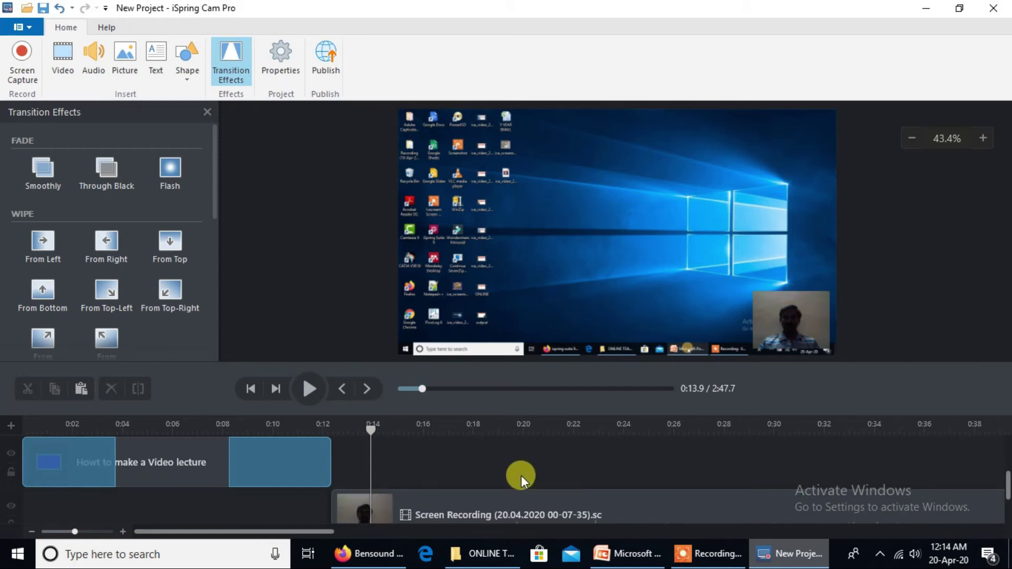
pyautogui.scroll(2, 518, 475)
pyautogui.scroll(-2, 515, 474)
pyautogui.scroll(2, 506, 477)
pyautogui.scroll(-2, 404, 478)
pyautogui.scroll(-2, 403, 476)
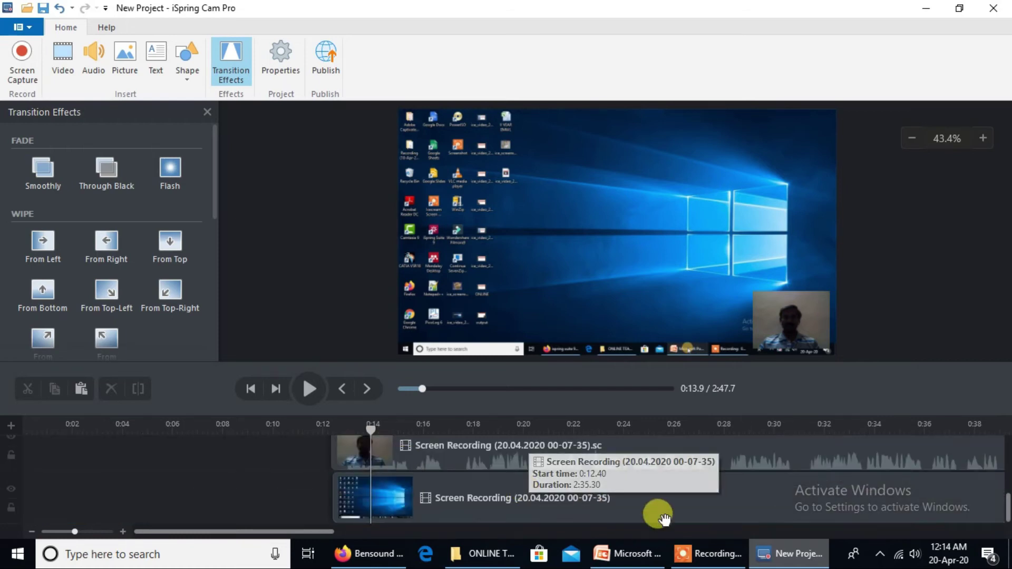
# Move the webcam overlay to the lower-left corner of the video frame and enlarge it to about 455 × 341 px.
pyautogui.click(638, 455)
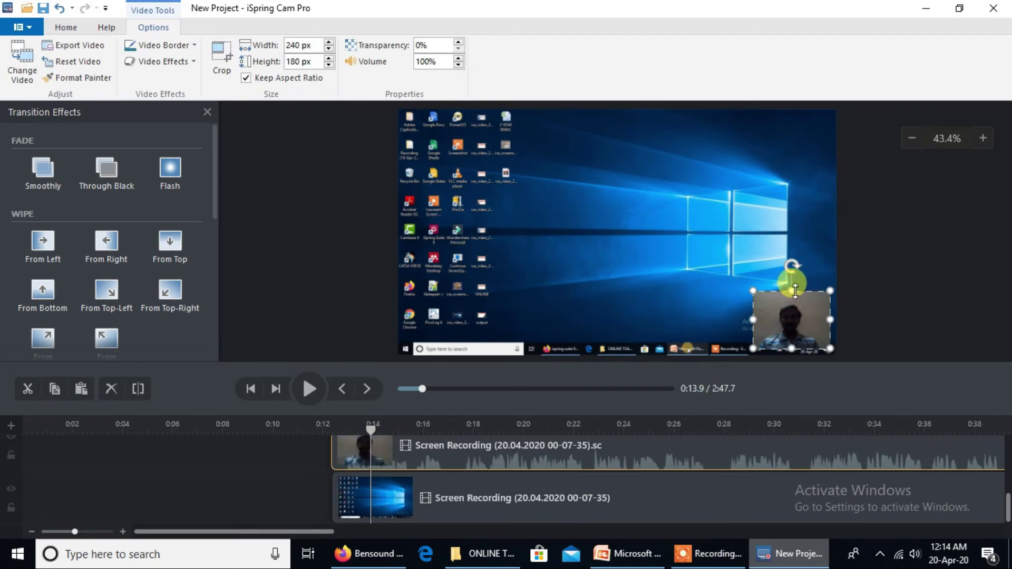
pyautogui.click(768, 298)
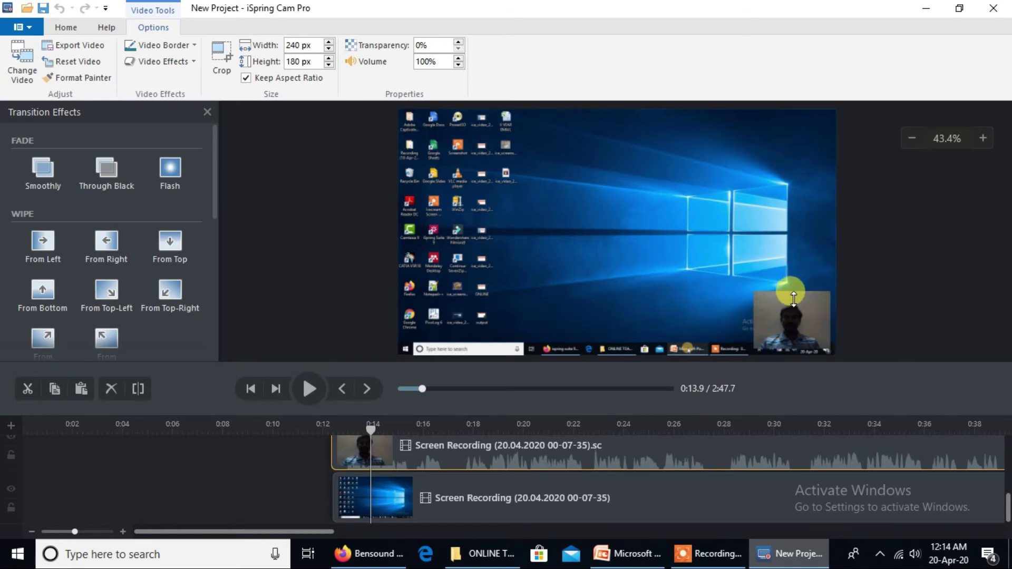
pyautogui.moveTo(819, 314); pyautogui.dragTo(420, 294)
pyautogui.moveTo(482, 276); pyautogui.dragTo(496, 291)
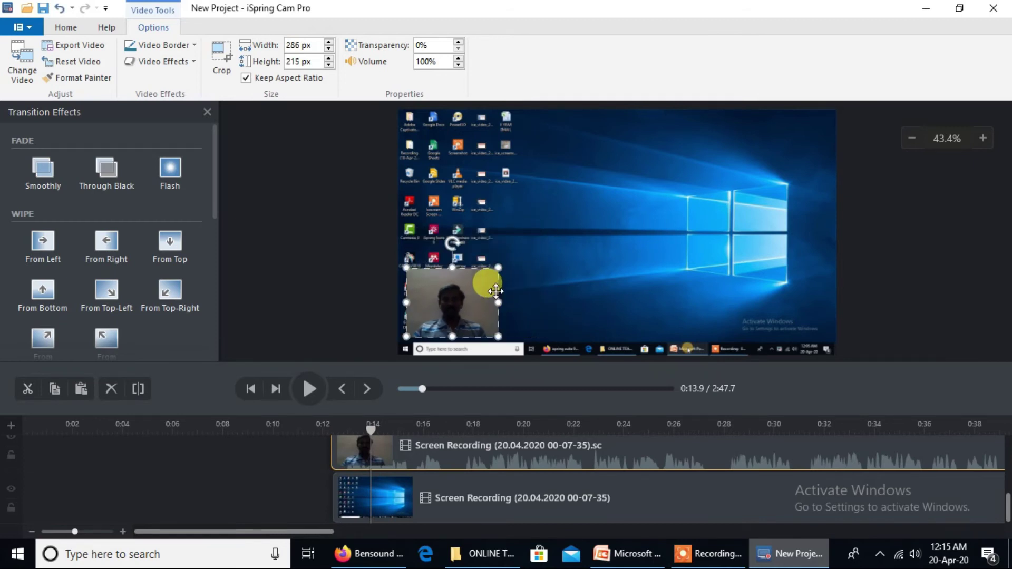
pyautogui.click(465, 286)
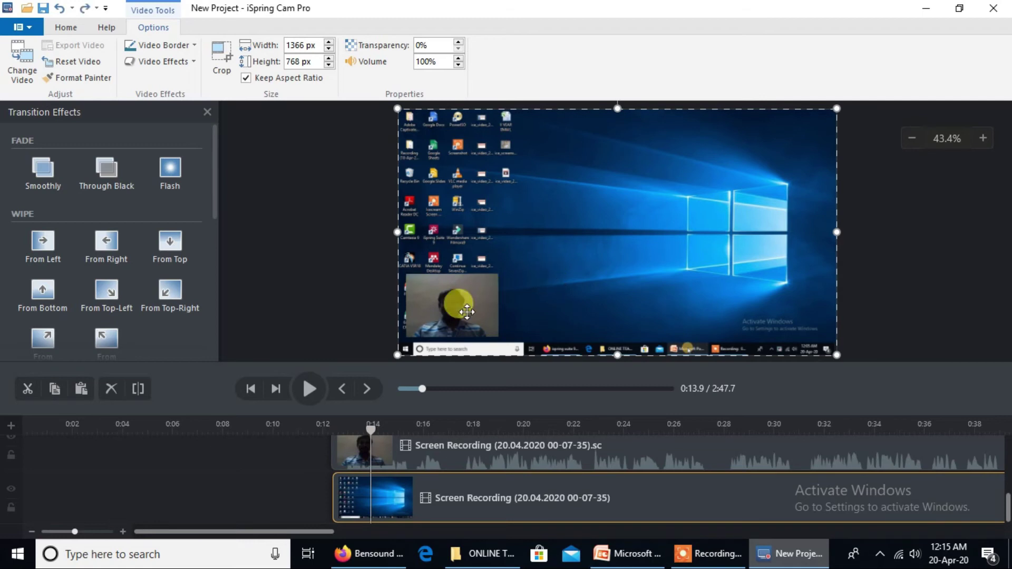
pyautogui.click(464, 294)
pyautogui.moveTo(500, 274); pyautogui.dragTo(525, 264)
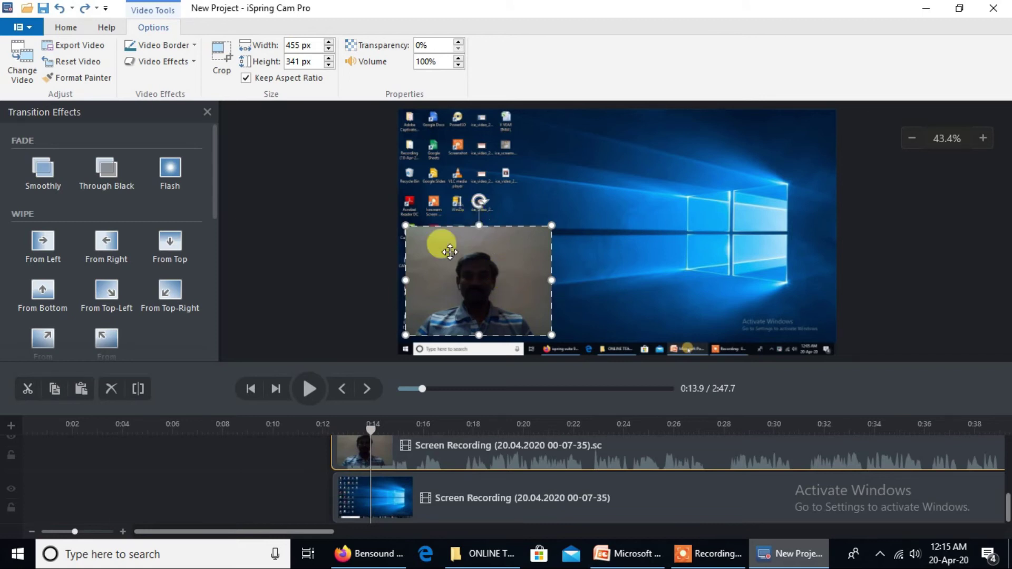
# Move the webcam overlay to the lower-right corner of the video frame and resize it to about 351 × 245 px.
pyautogui.moveTo(478, 227); pyautogui.dragTo(773, 280)
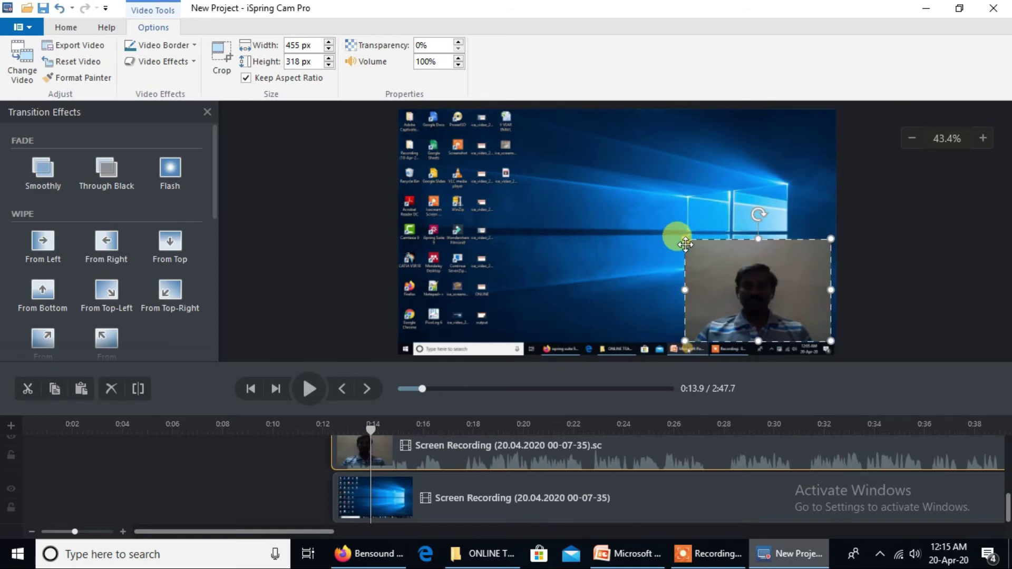
pyautogui.moveTo(683, 239); pyautogui.dragTo(718, 262)
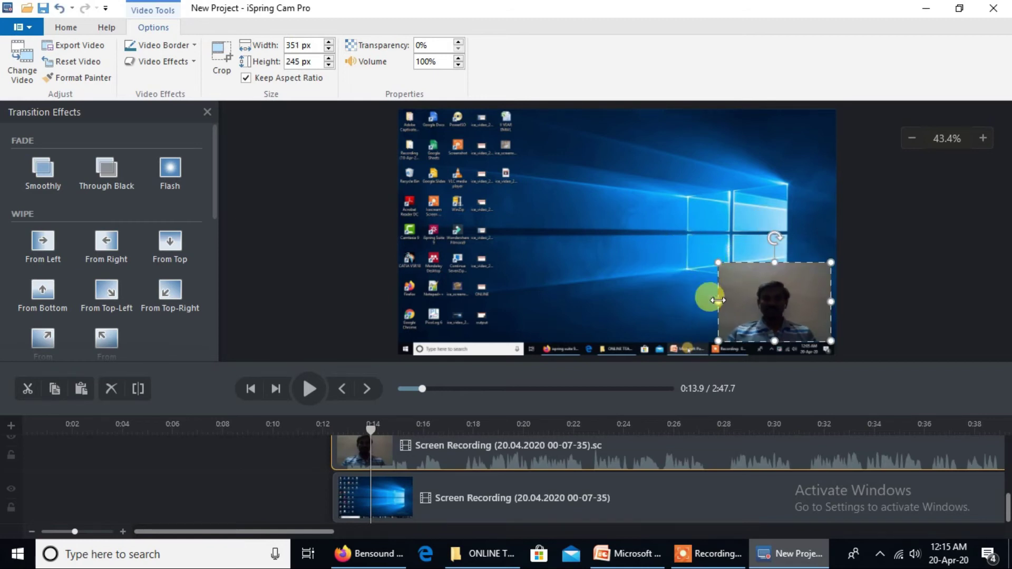
pyautogui.click(802, 220)
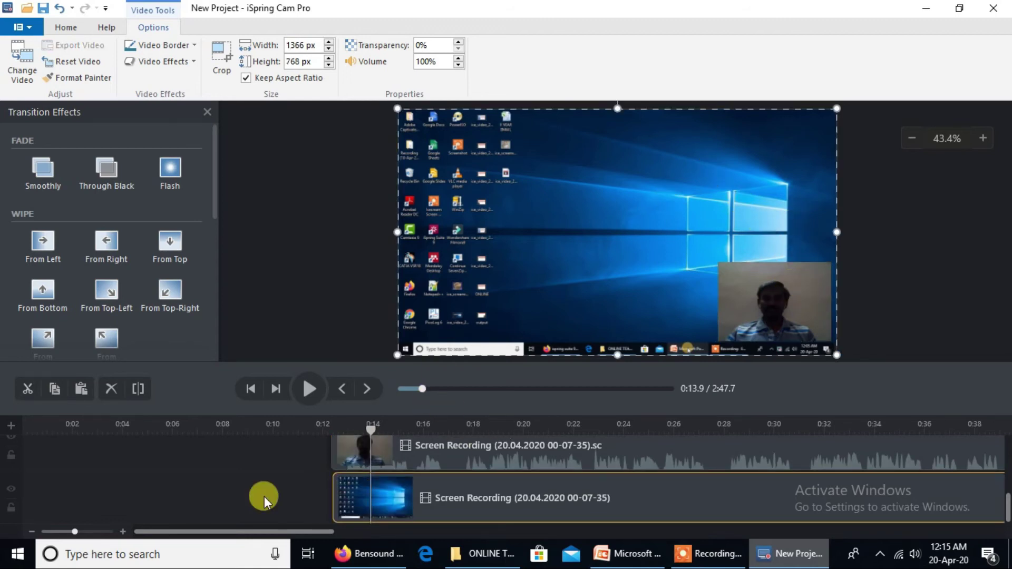
# Return the playhead to the start of the timeline, clear the time selection and play the project to check the edits.
pyautogui.scroll(3, 264, 495)
pyautogui.scroll(1, 264, 496)
pyautogui.scroll(-2, 265, 497)
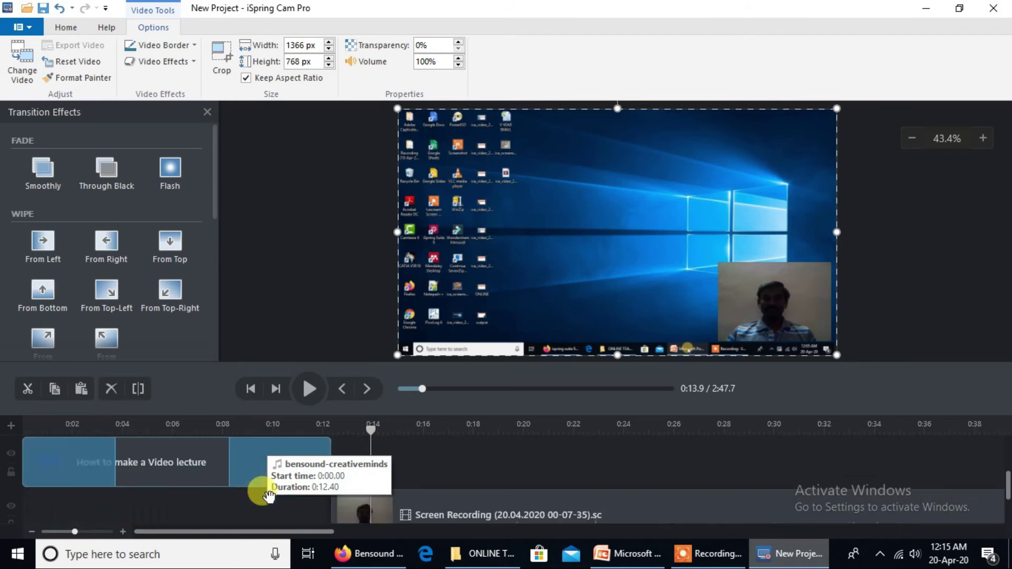
pyautogui.scroll(1, 266, 498)
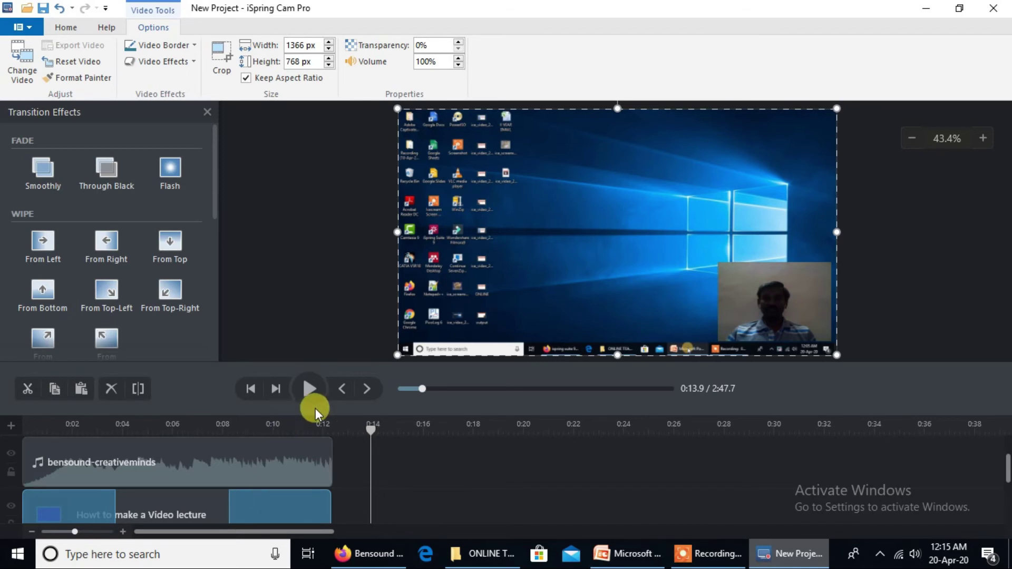
pyautogui.moveTo(373, 432); pyautogui.dragTo(7, 448)
pyautogui.click(198, 441)
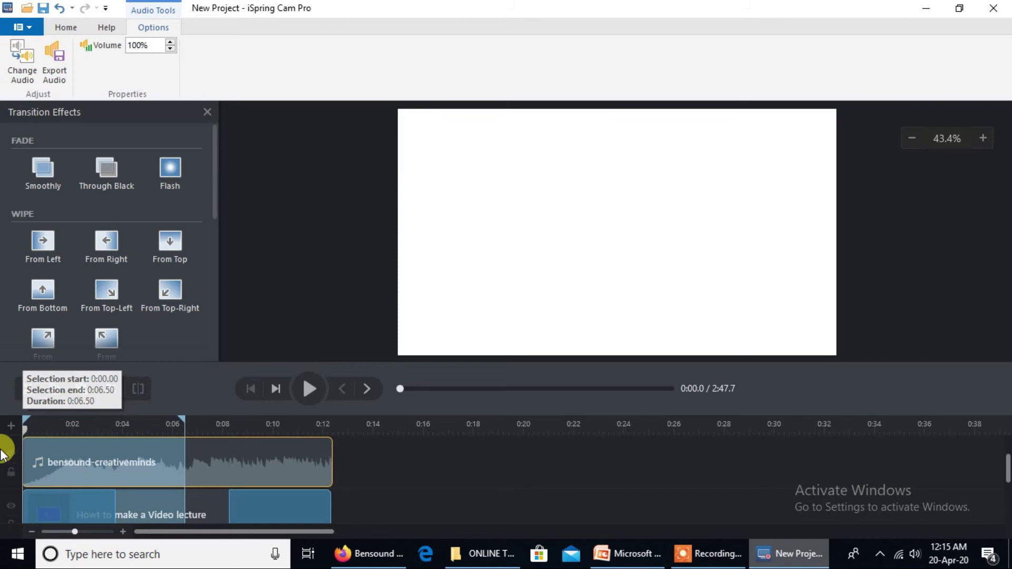
pyautogui.click(390, 482)
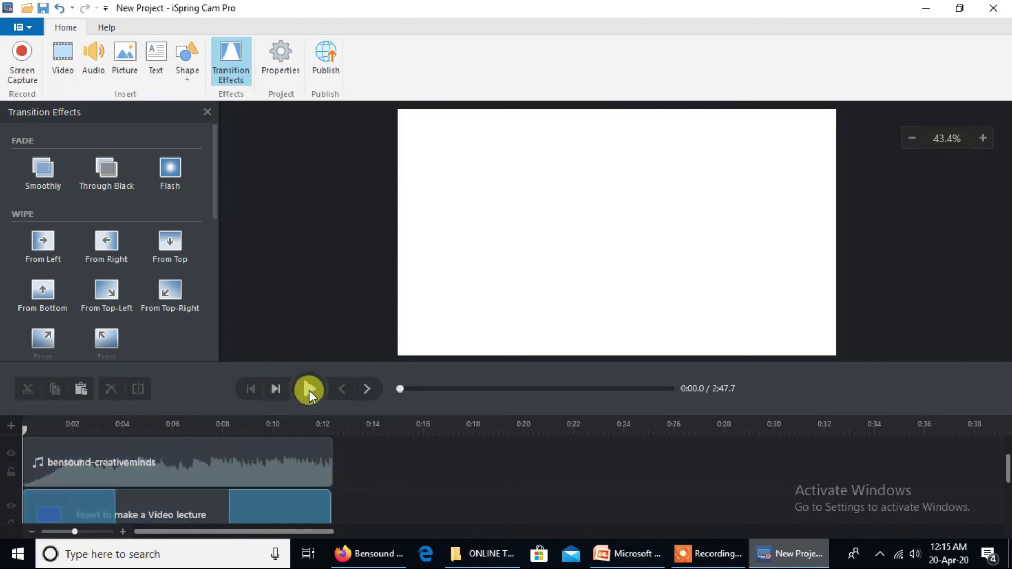
pyautogui.click(311, 389)
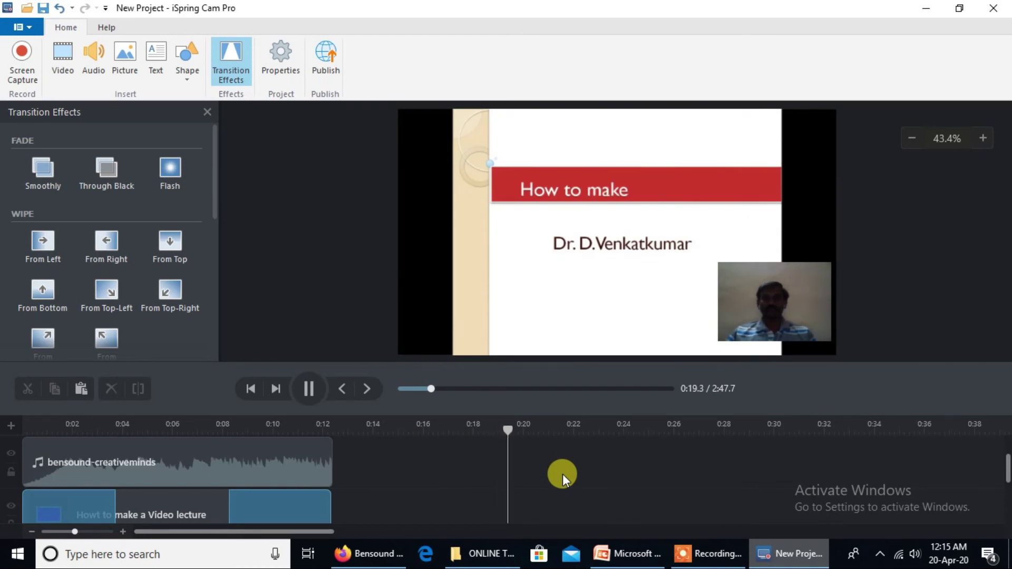
# Examine the title, webcam and screen recording tracks in the timeline while the project plays.
pyautogui.scroll(-2, 562, 474)
pyautogui.scroll(1, 562, 473)
pyautogui.scroll(-1, 562, 473)
pyautogui.scroll(-1, 562, 473)
pyautogui.scroll(1, 562, 474)
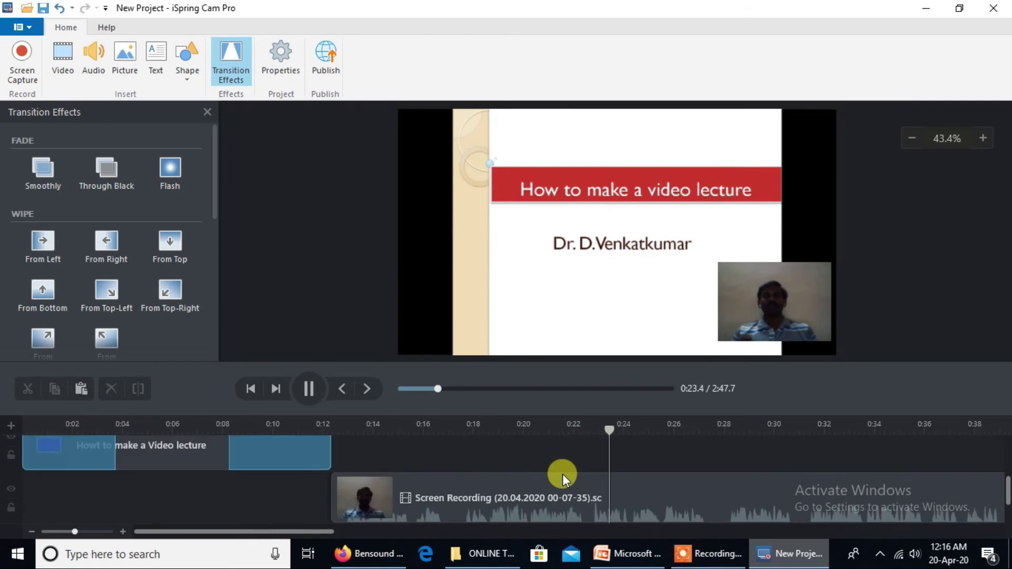
pyautogui.scroll(1, 562, 474)
pyautogui.scroll(-2, 562, 473)
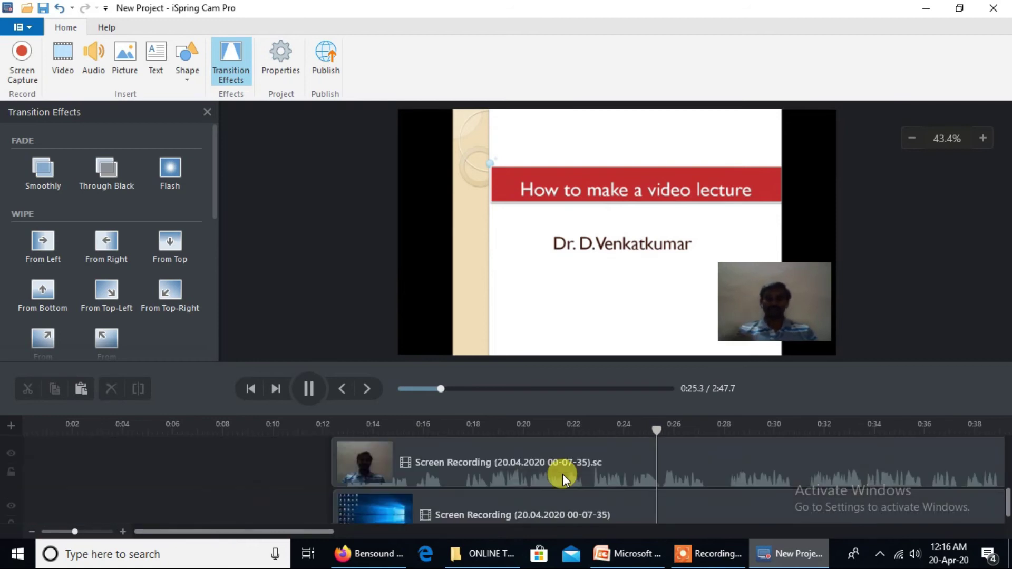